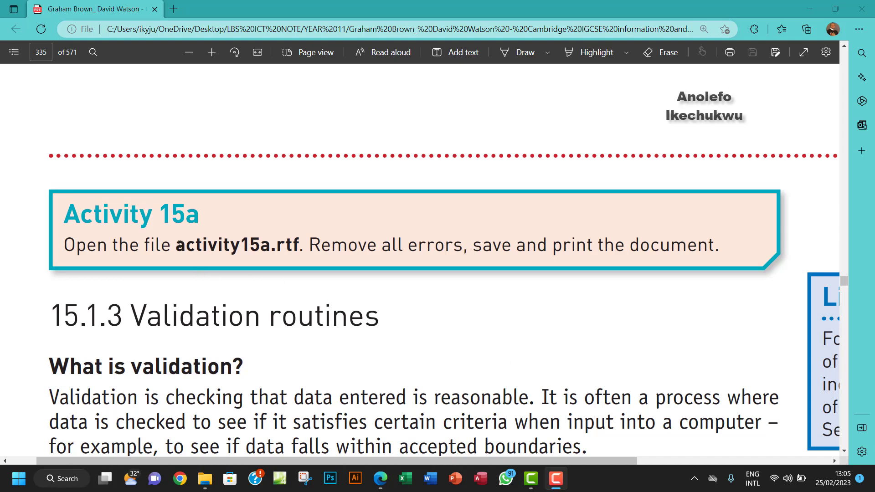
Step: Note the file name activity15a in the task PDF and open the Chapter 15 folder in File Explorer
left_click_drag(181, 245, 270, 244)
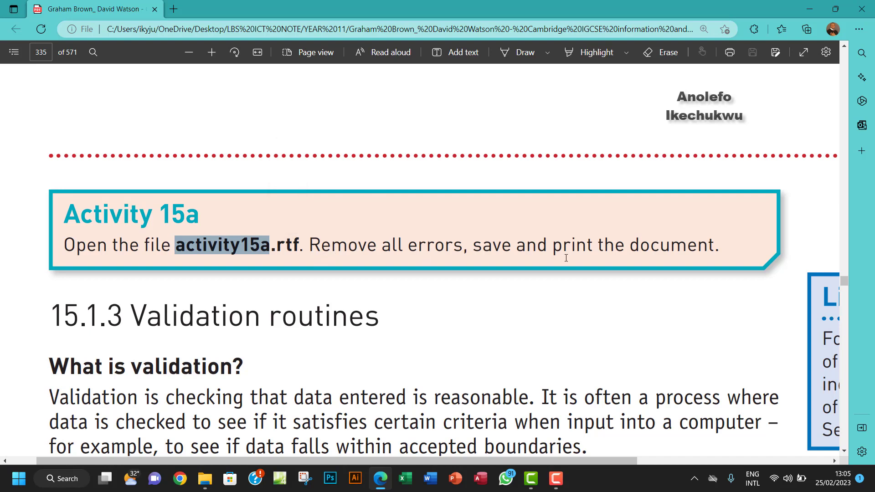
left_click(248, 244)
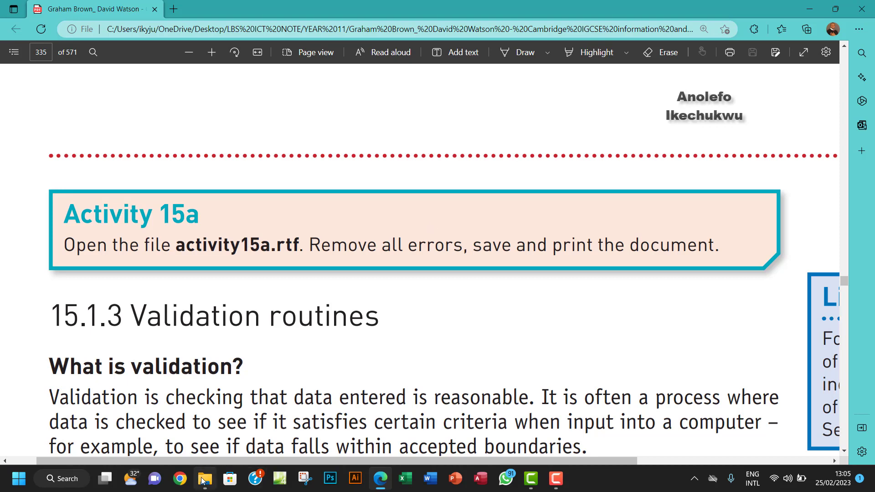
left_click(205, 479)
left_click(224, 258)
double_click(222, 257)
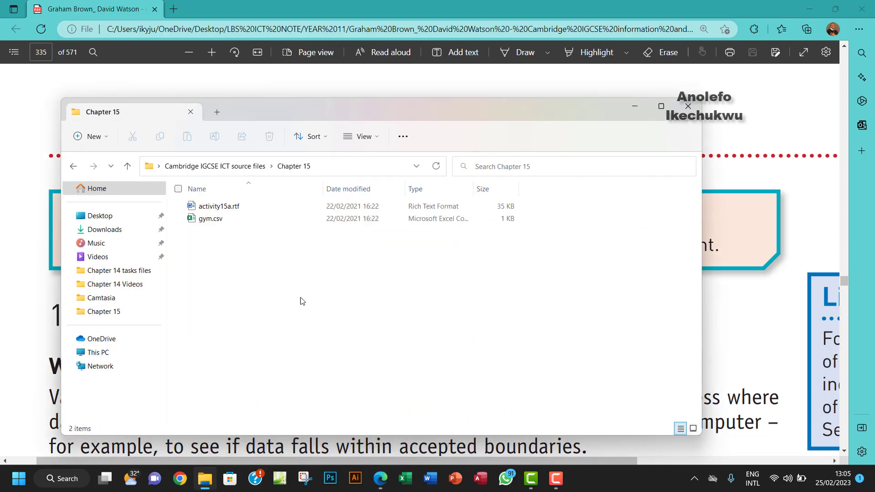
Step: Open activity15a.rtf in Word and look over the Stan's Stationery Supplies letter
double_click(241, 209)
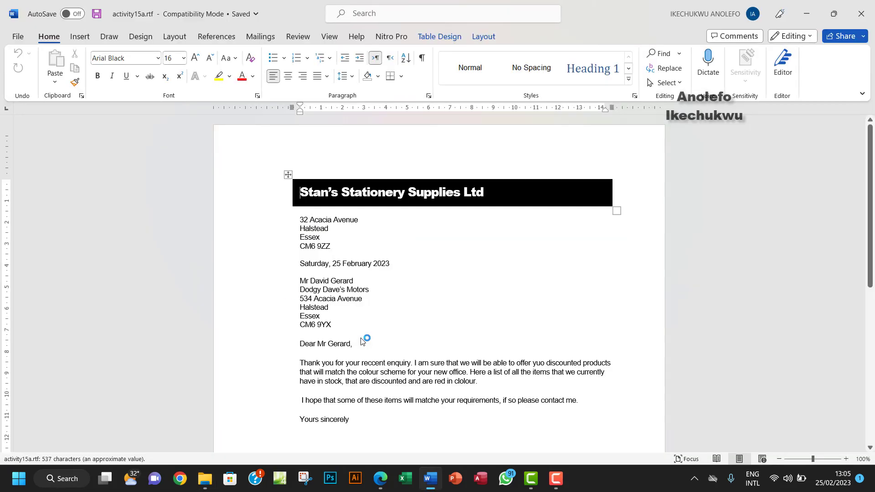
scroll(380, 330, "down", 4)
scroll(380, 332, "up", 2)
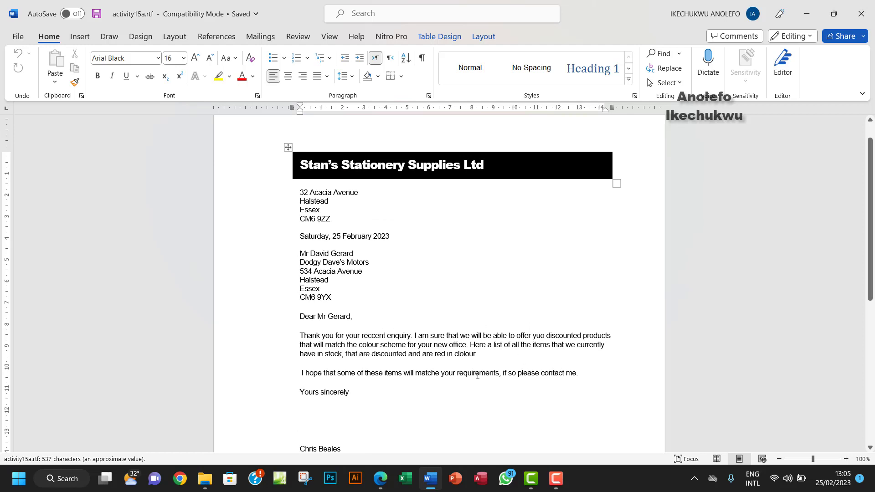
Step: Highlight the misspellings 'reccent' and 'yuo' in the first paragraph
left_click(359, 335)
left_click_drag(361, 334, 387, 338)
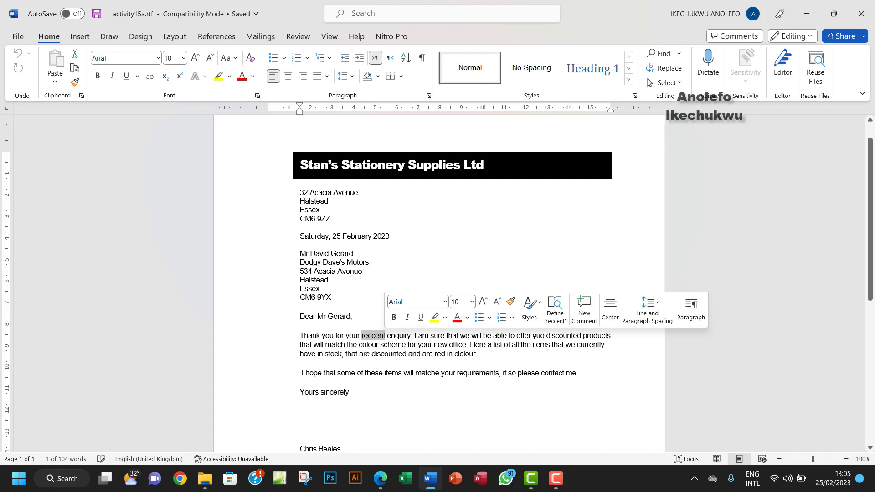
mouse_move(533, 338)
left_mouse_down()
mouse_move(517, 337)
mouse_move(545, 338)
left_mouse_up()
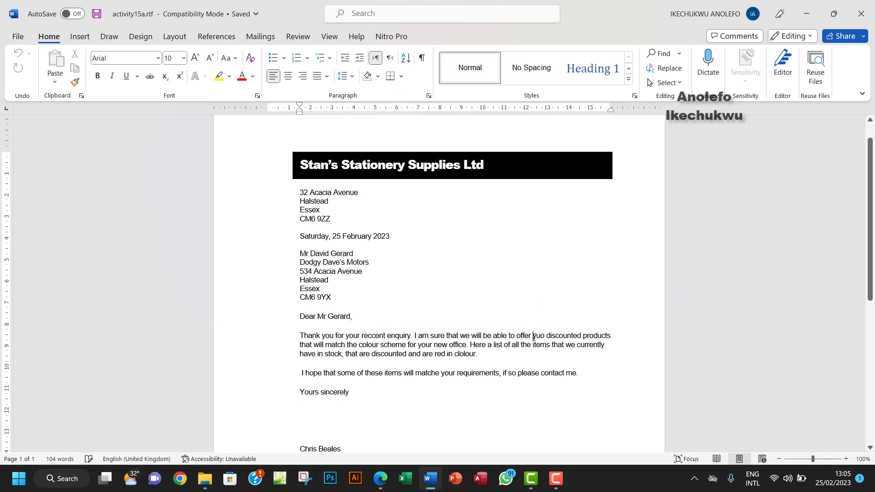
double_click(538, 336)
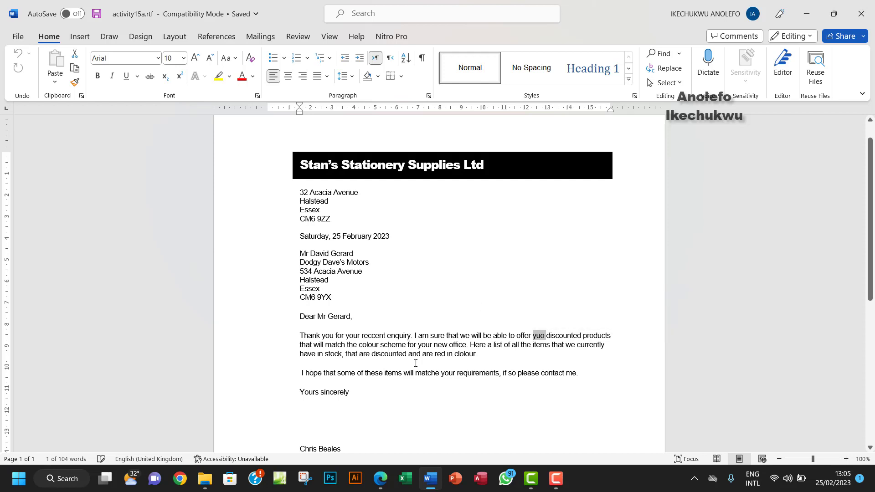
left_click(434, 346)
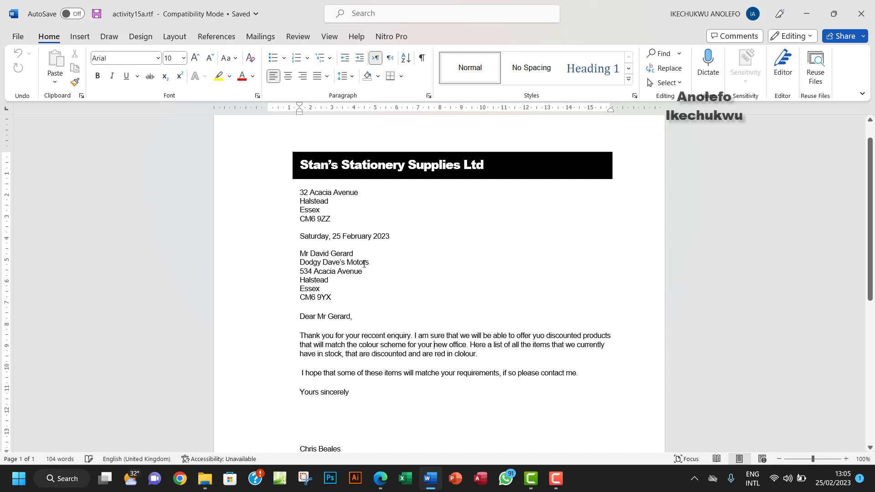
Step: Confirm English (United Kingdom) as the proofing language, leaving 'Do not check spelling or grammar' unticked
left_click(305, 40)
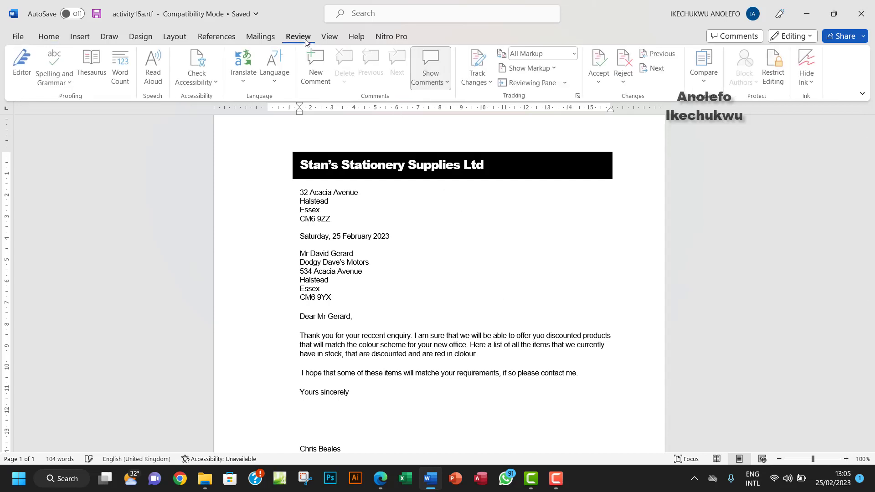
left_click(280, 88)
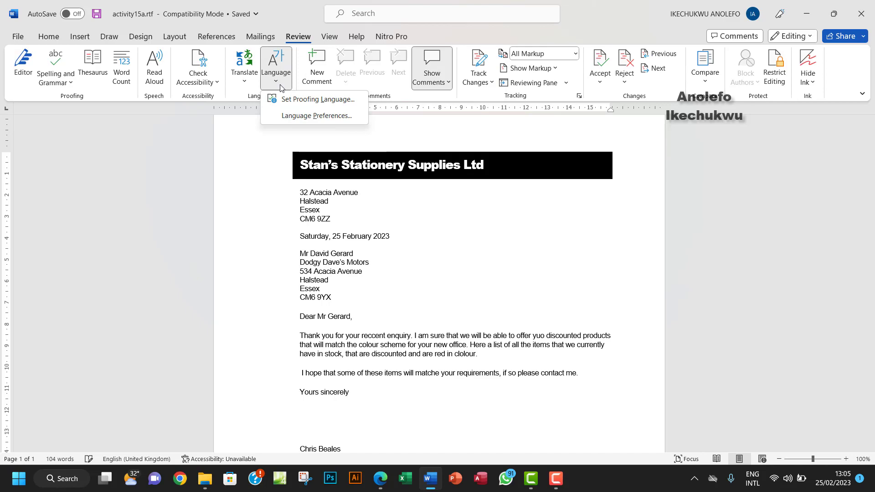
left_click(314, 100)
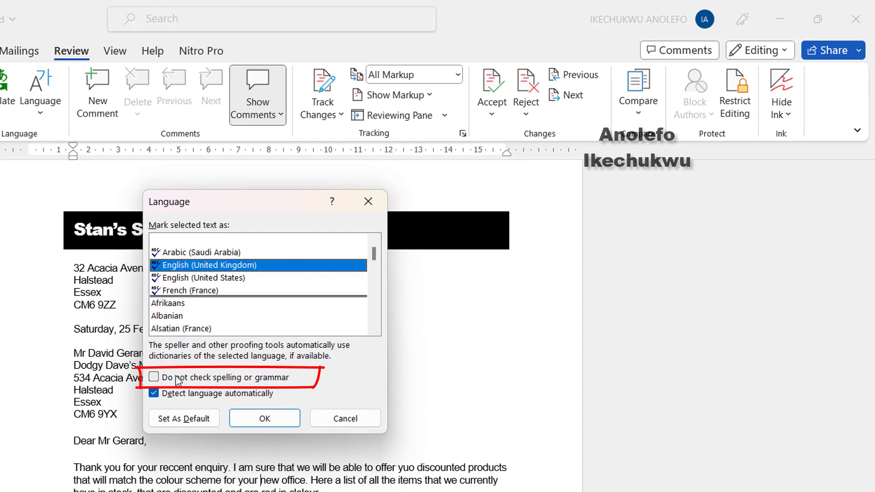
left_click(265, 418)
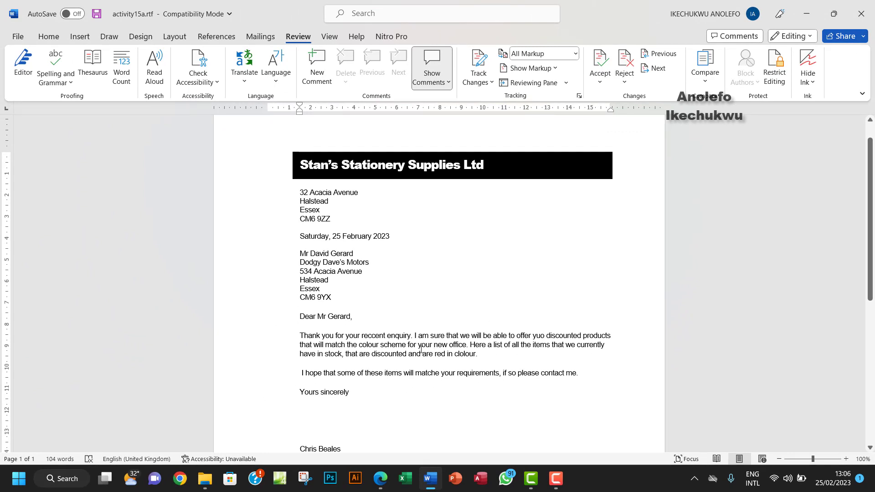
Step: Show the Word Options Proofing page at 'When correcting spelling and grammar in Word'
left_click(17, 37)
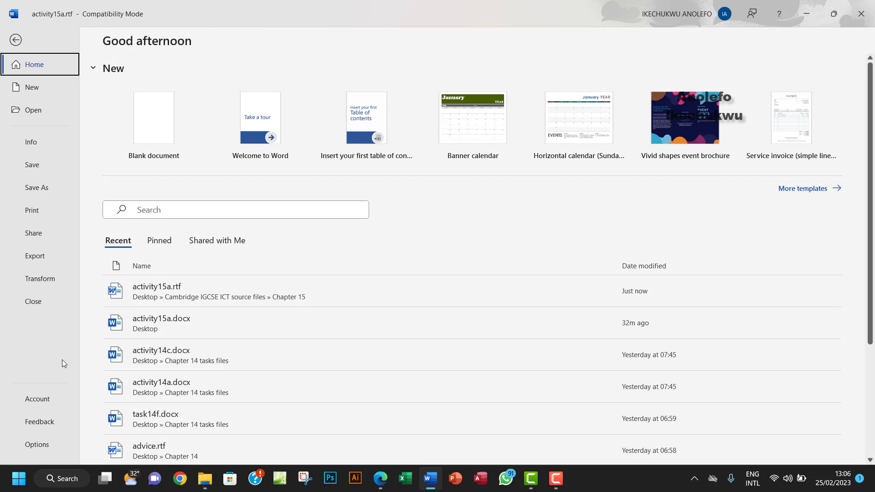
left_click(36, 443)
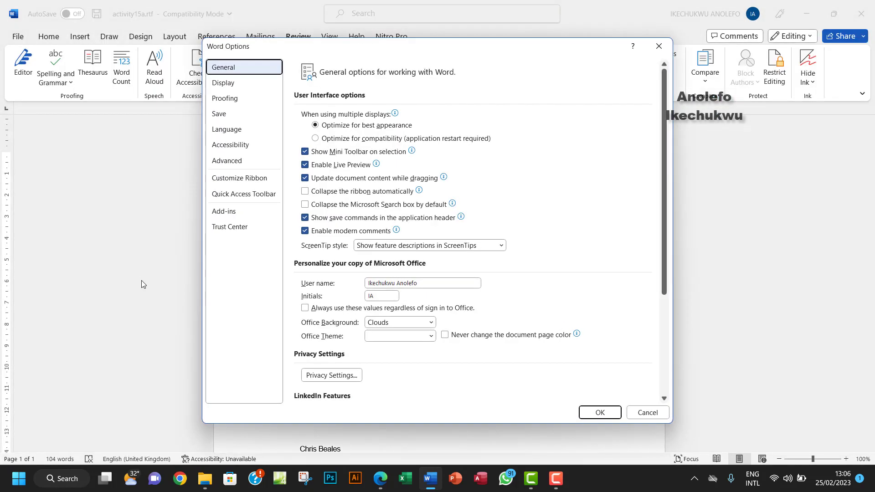
left_click(222, 99)
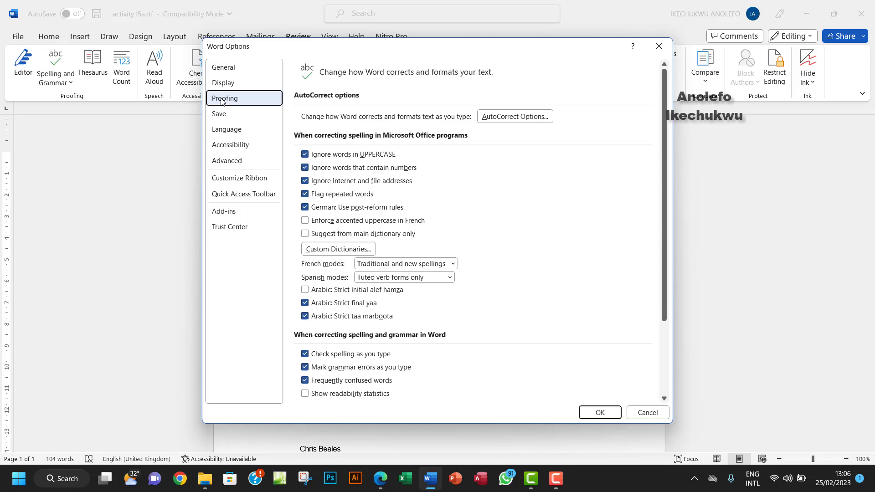
scroll(376, 329, "down", 2)
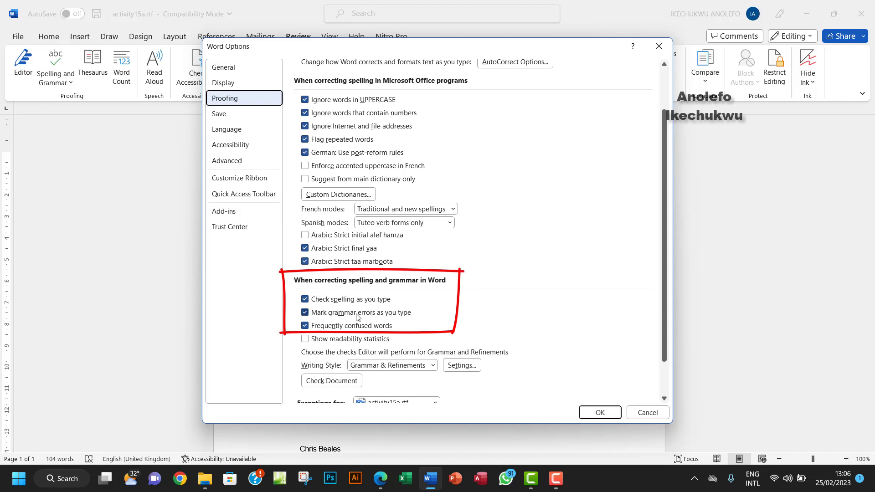
scroll(357, 317, "down", 1)
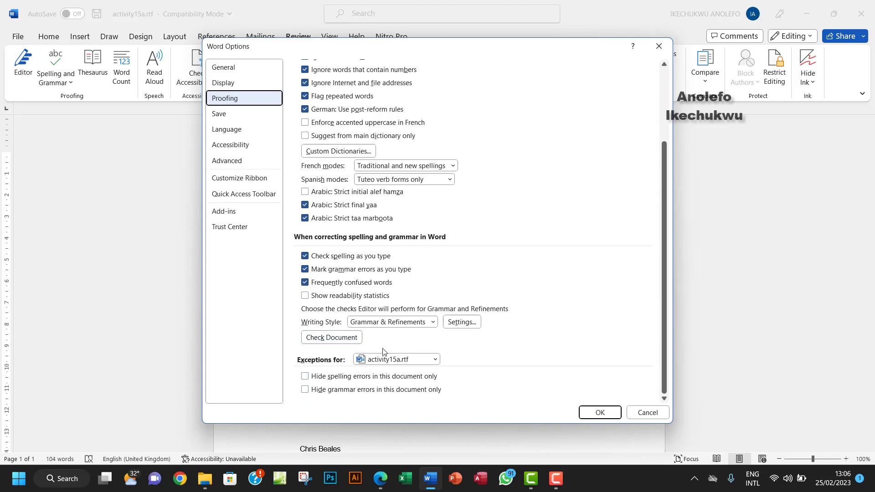
Step: Run Check Document, accept the checker reset, and close Word Options with OK
left_click(330, 340)
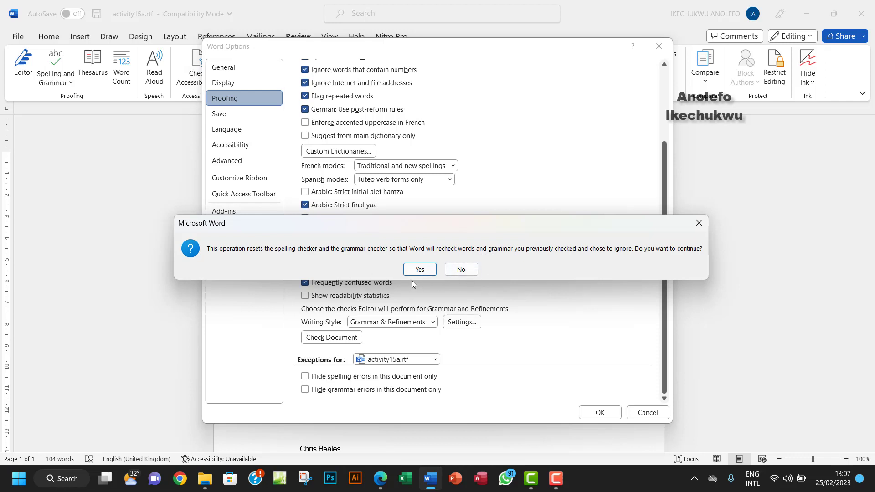
left_click(420, 270)
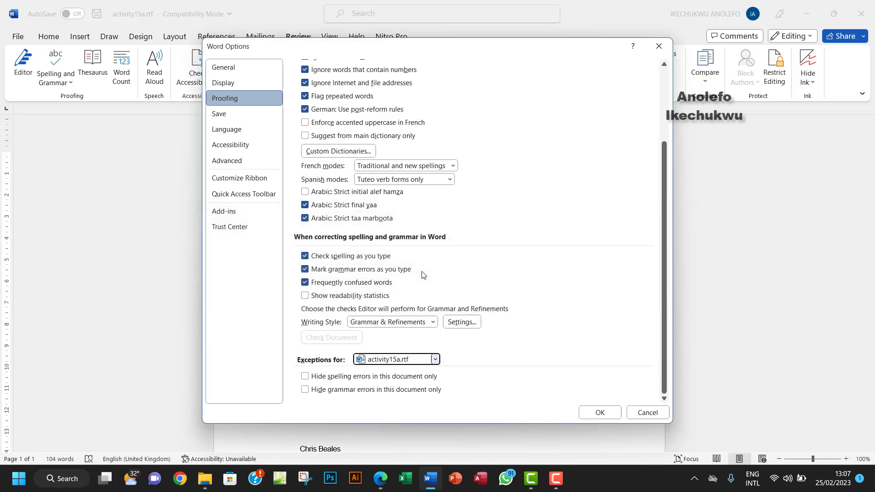
left_click(591, 414)
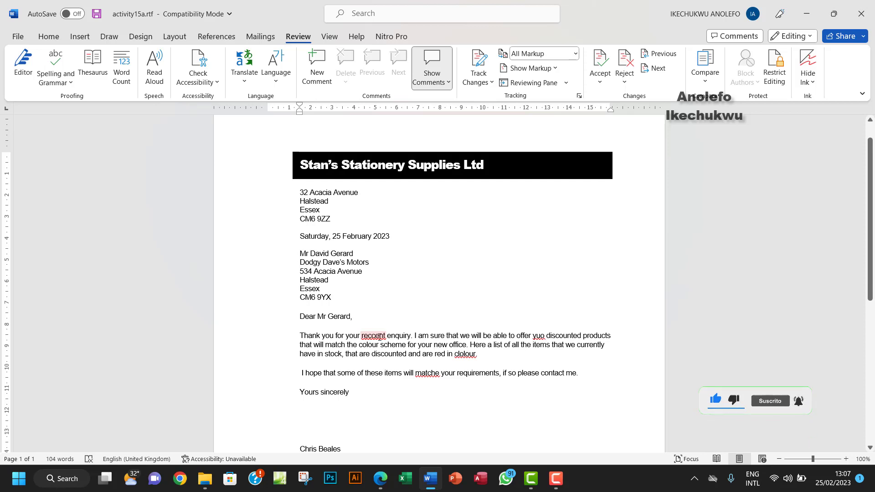
Step: Replace 'reccent' with the suggested 'recent' in the first paragraph
double_click(373, 336)
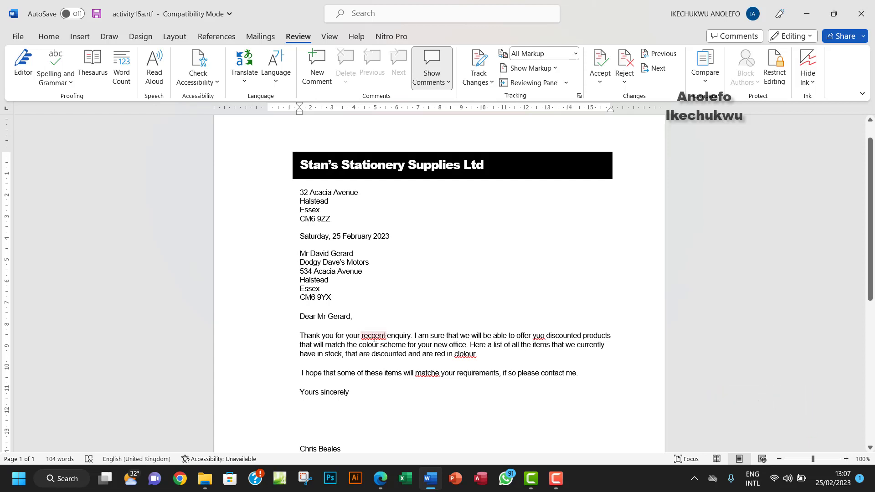
left_click(374, 338)
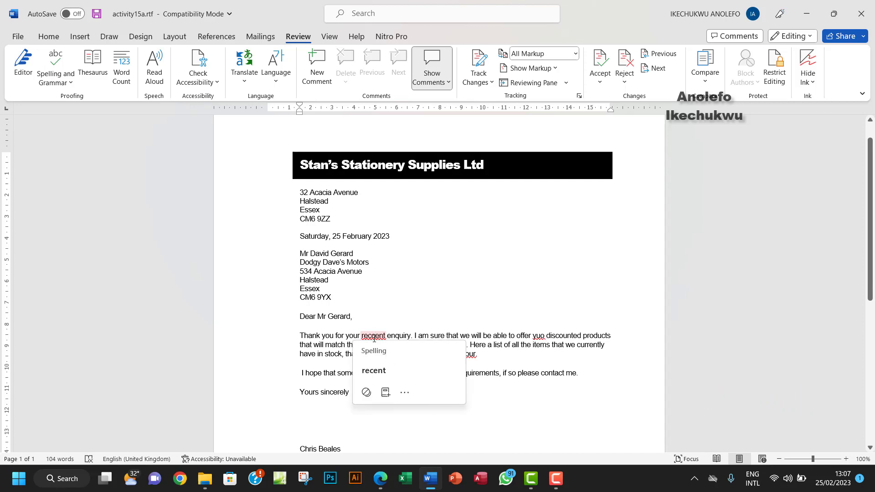
left_click(378, 372)
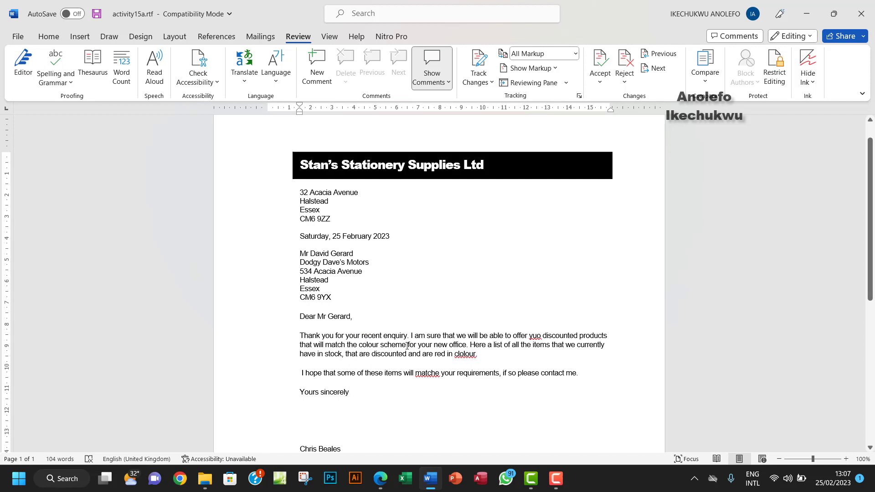
left_click(65, 84)
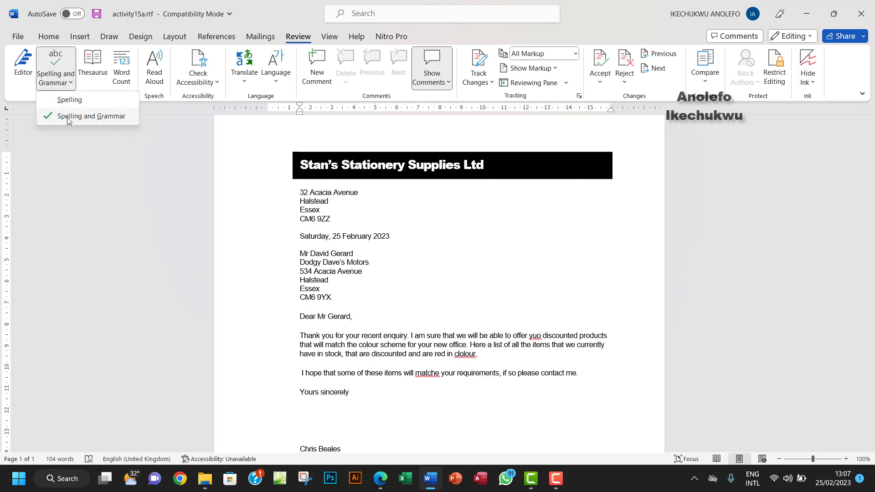
Step: Run the Editor check and accept the corrections you, colour and match for yuo, clolour and matche
left_click(91, 118)
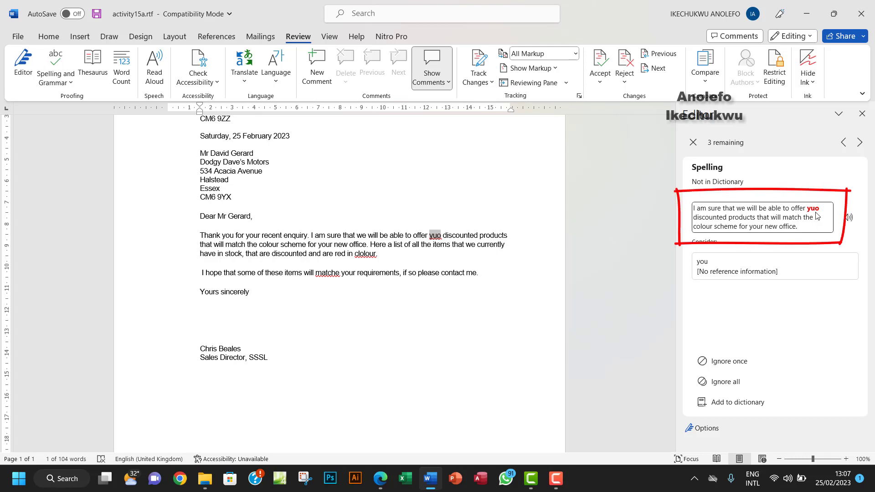
left_click(719, 270)
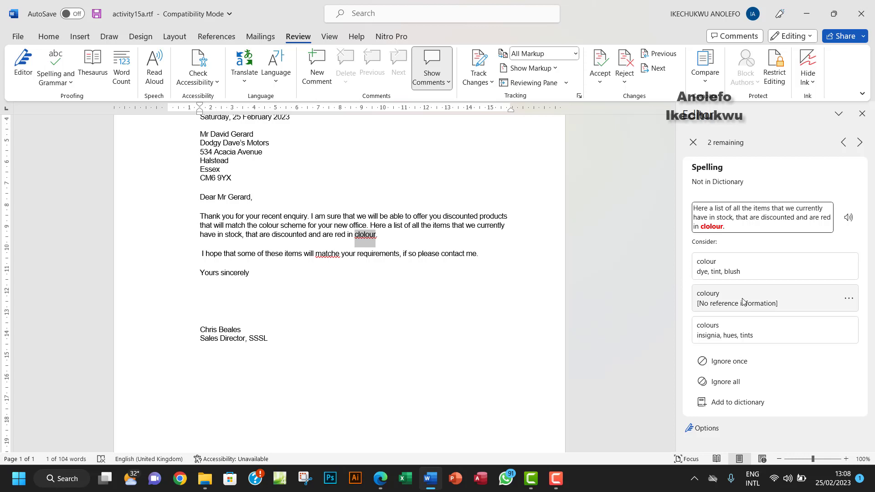
left_click(720, 264)
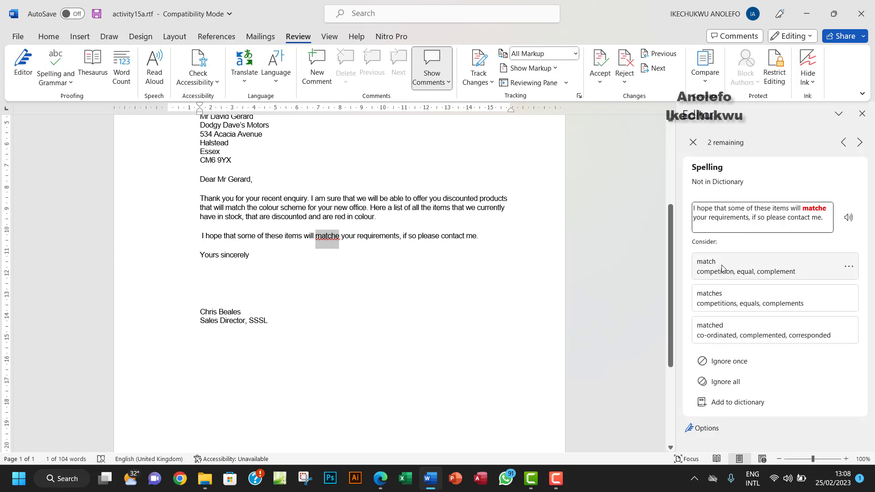
left_click(722, 264)
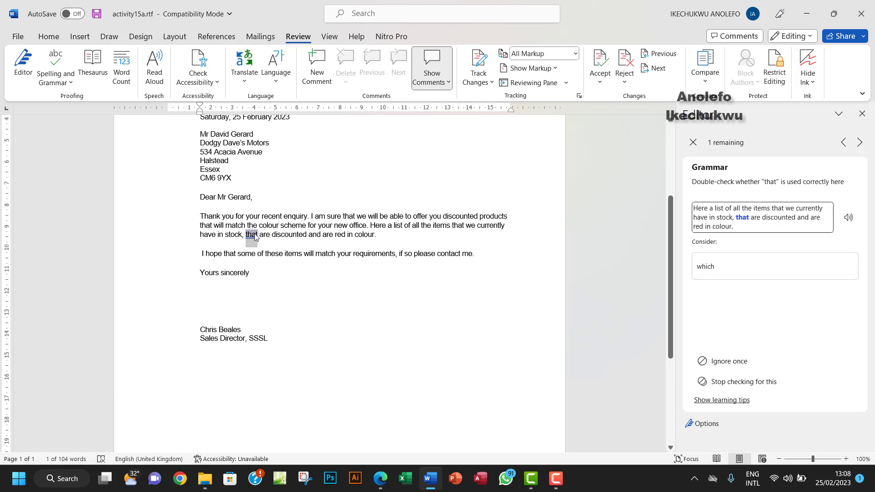
Step: Change 'that' to 'which', dismiss the finished-review message, close the Editor and return to the top
left_click(735, 270)
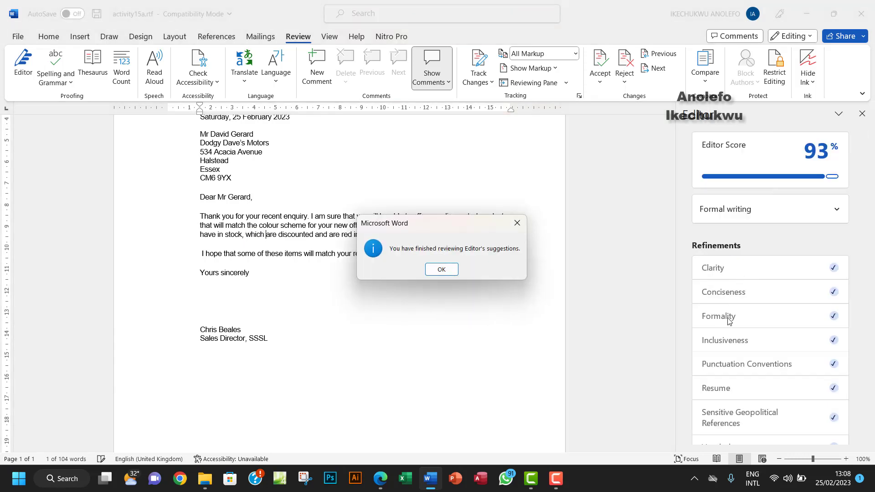
left_click(440, 269)
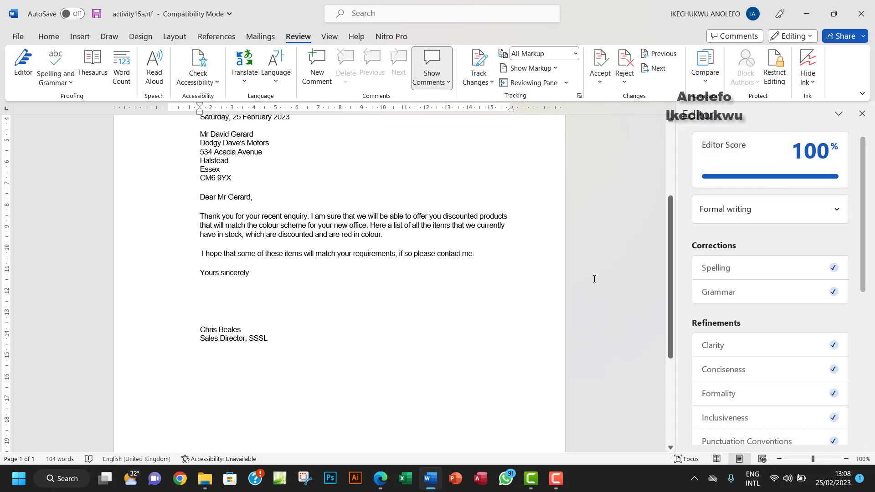
left_click(862, 113)
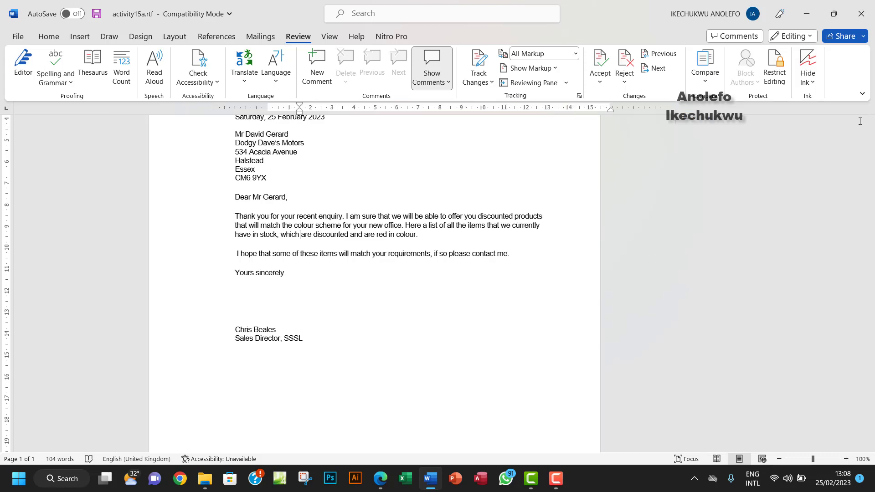
scroll(397, 315, "up", 1)
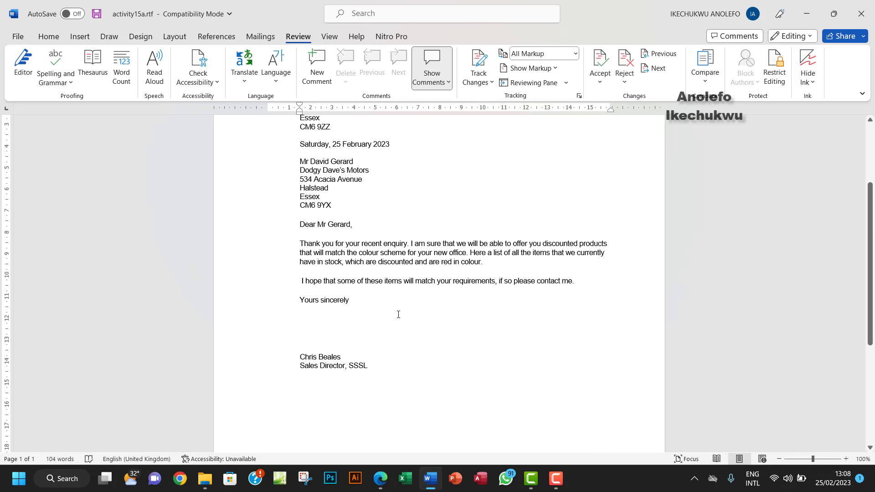
scroll(398, 314, "up", 3)
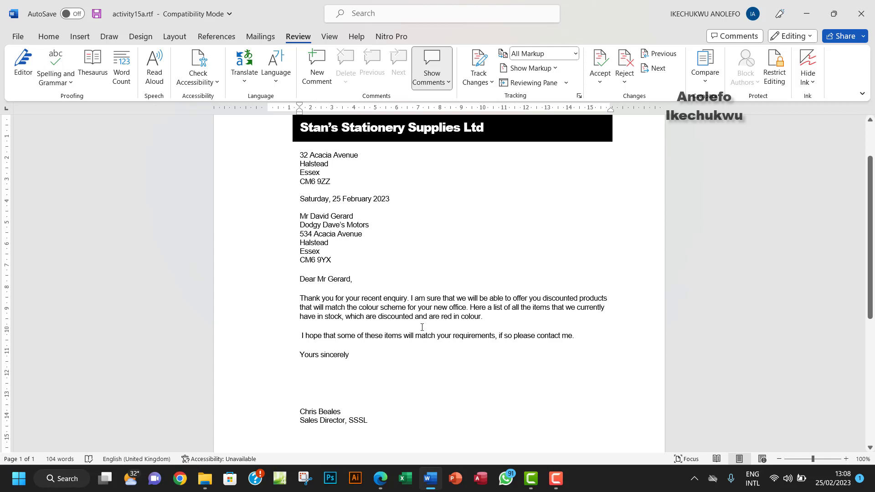
Step: Bring up the Save As dialog through Browse and set the save location to the Desktop
left_click(17, 37)
left_click(48, 191)
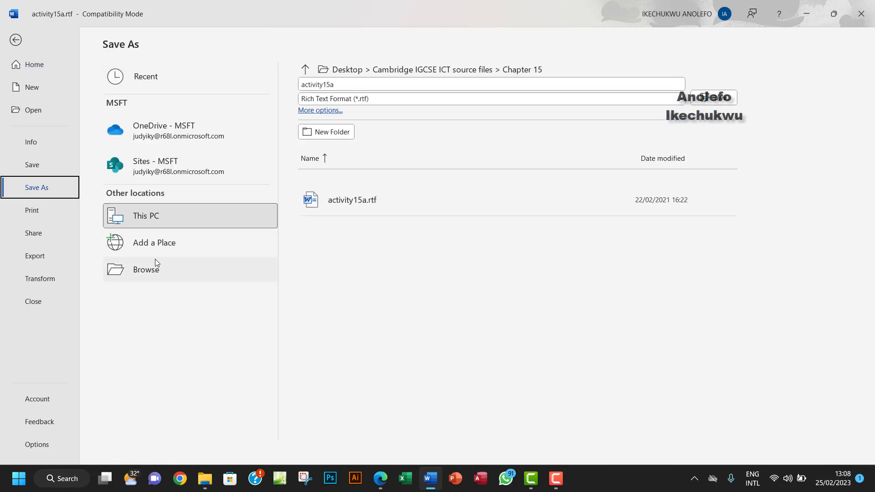
left_click(173, 268)
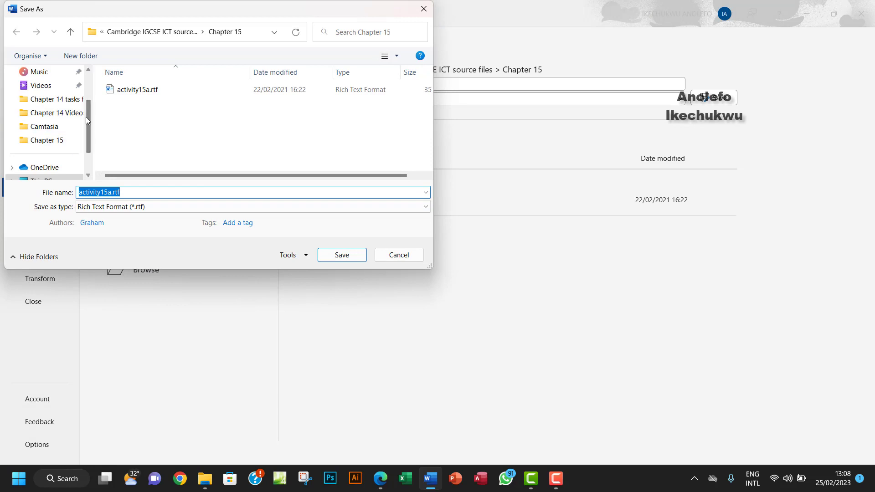
left_click_drag(88, 122, 83, 135)
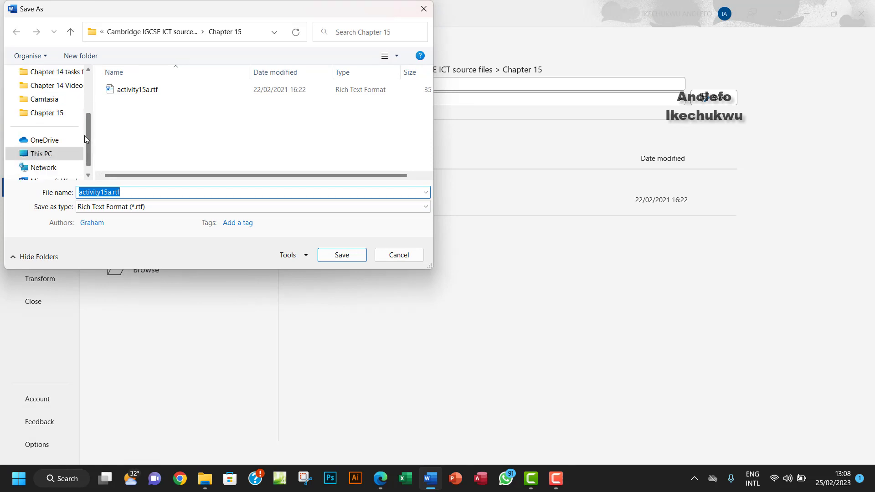
scroll(84, 126, "up", 3)
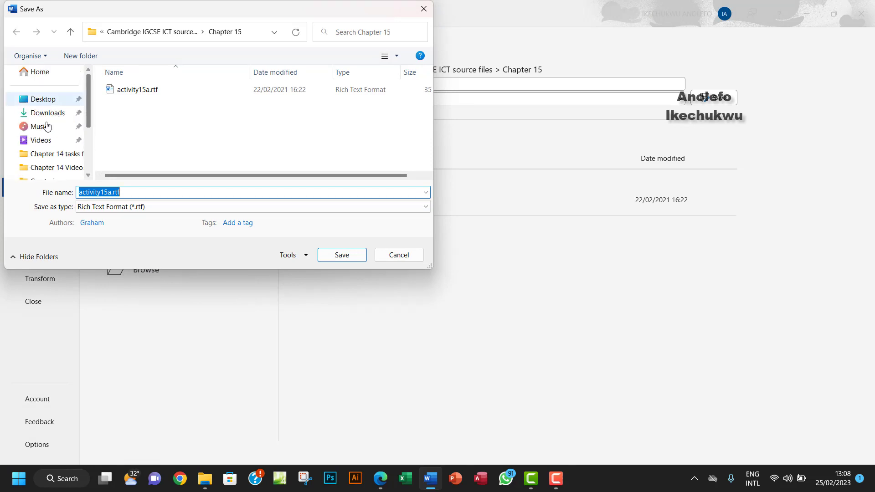
scroll(88, 112, "down", 1)
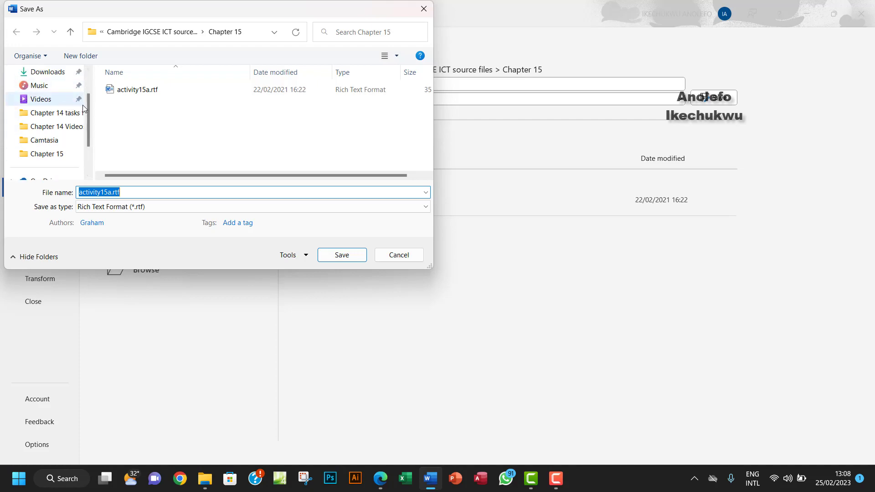
scroll(69, 109, "up", 1)
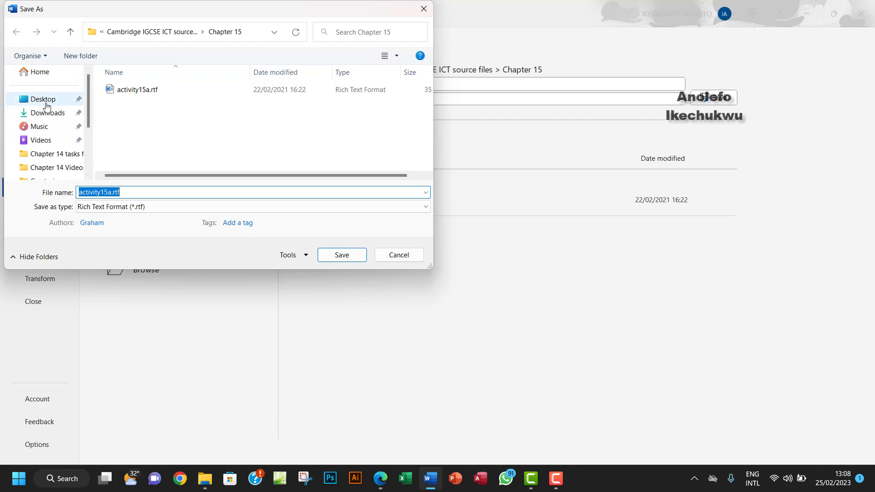
left_click(27, 100)
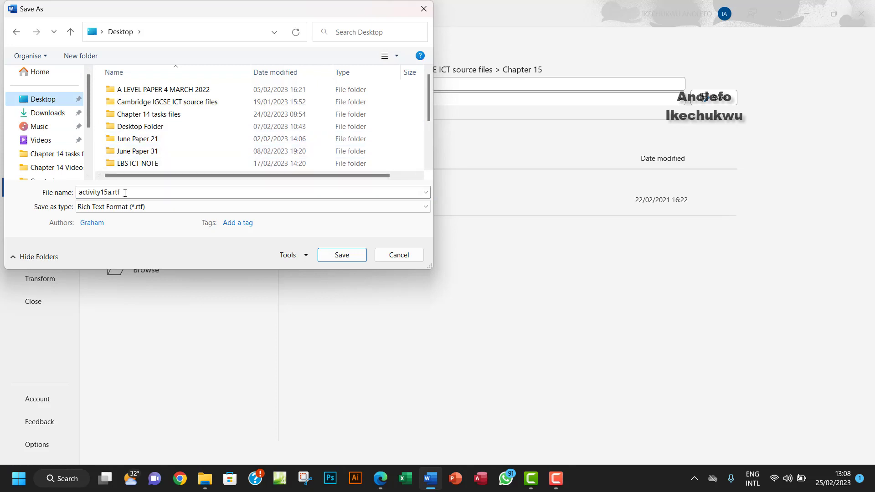
Step: Create a Desktop folder named 'Chapter 15 worked' and open it as the save location
left_click(79, 59)
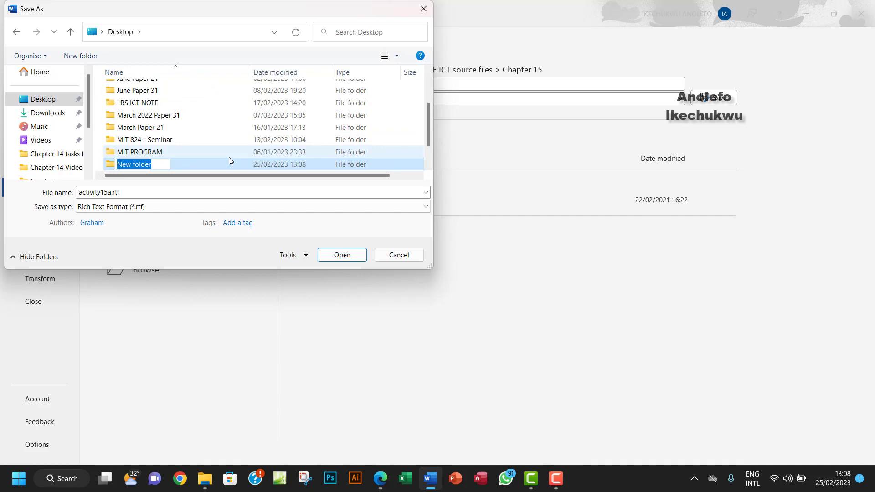
type("Chapter ")
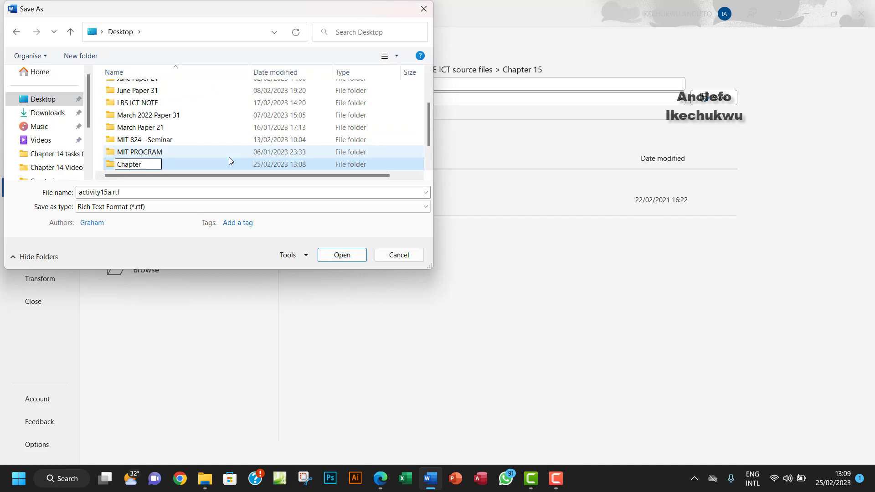
type("15 worked")
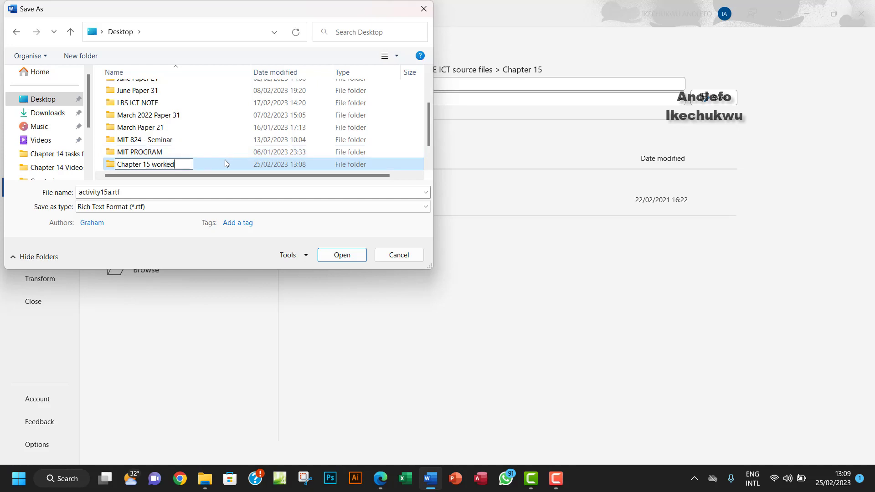
left_click(225, 159)
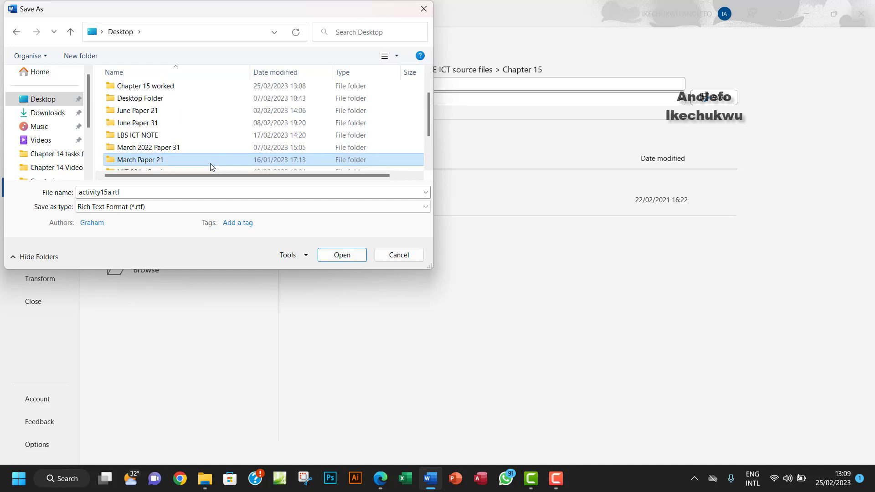
double_click(168, 87)
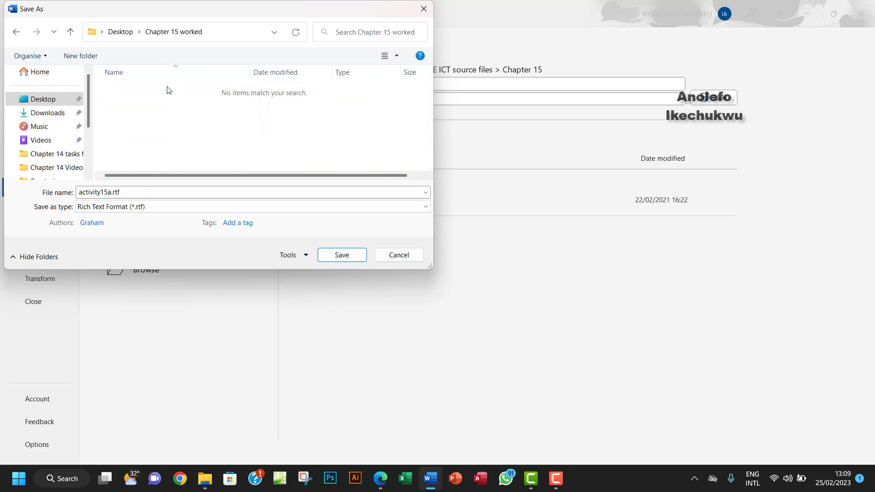
Step: Save the letter as activity15a.docx in Word Document (*.docx) format, accepting the upgrade from Rich Text Format
double_click(132, 192)
left_click(140, 207)
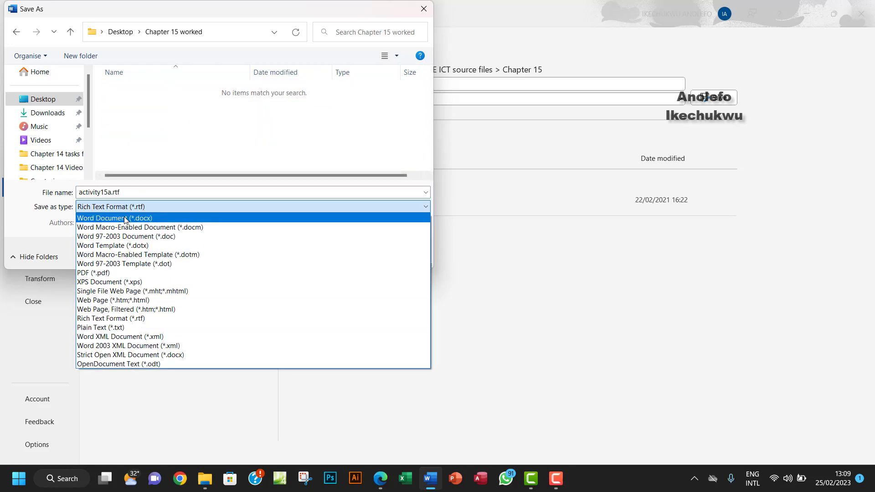
left_click(129, 218)
double_click(135, 195)
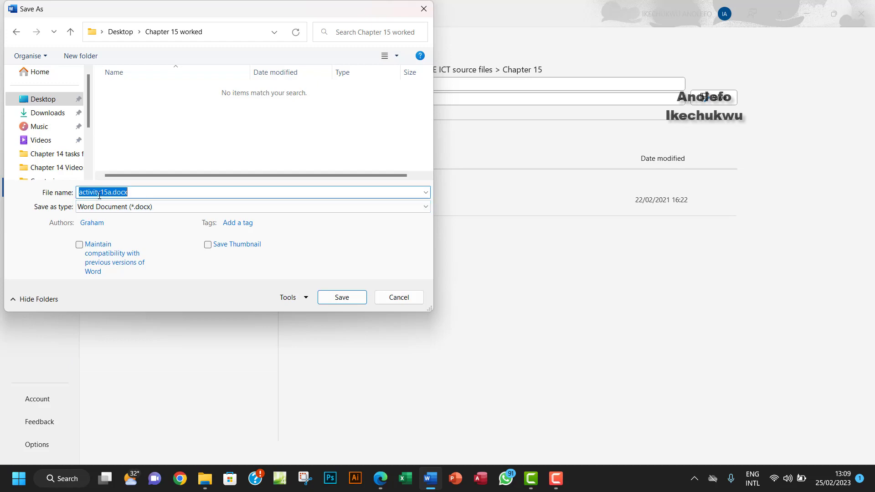
left_click(340, 299)
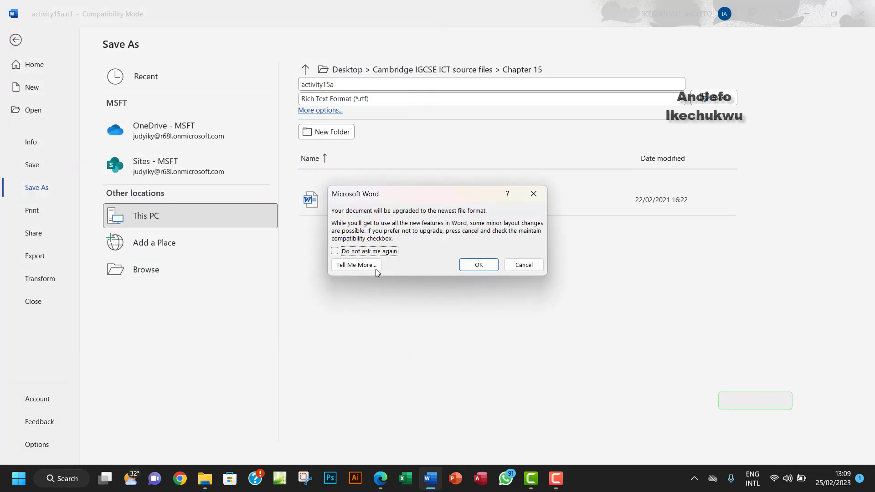
left_click(488, 268)
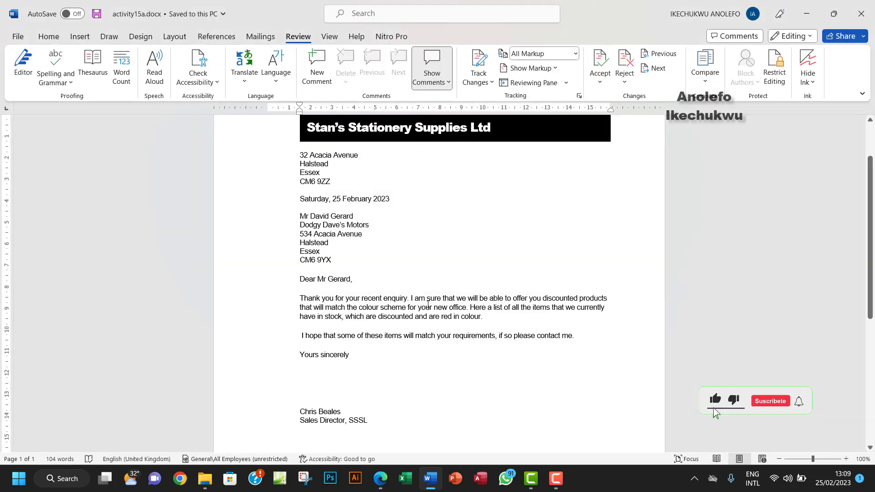
scroll(428, 305, "up", 2)
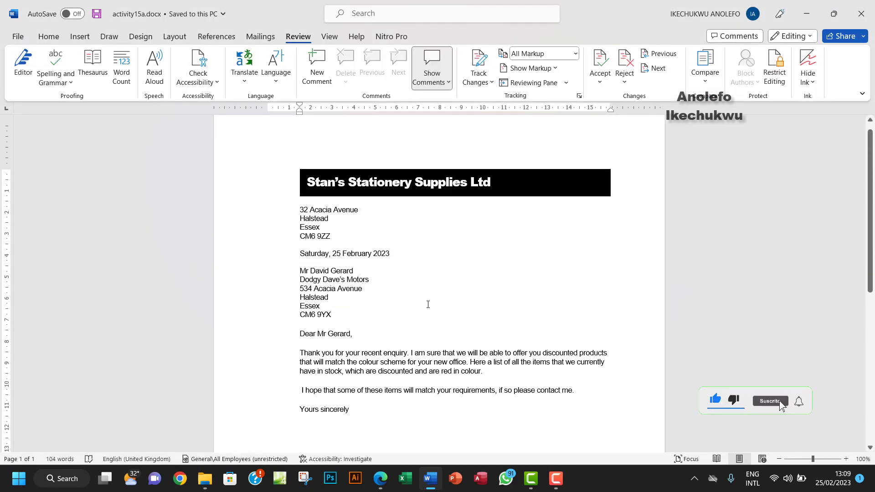